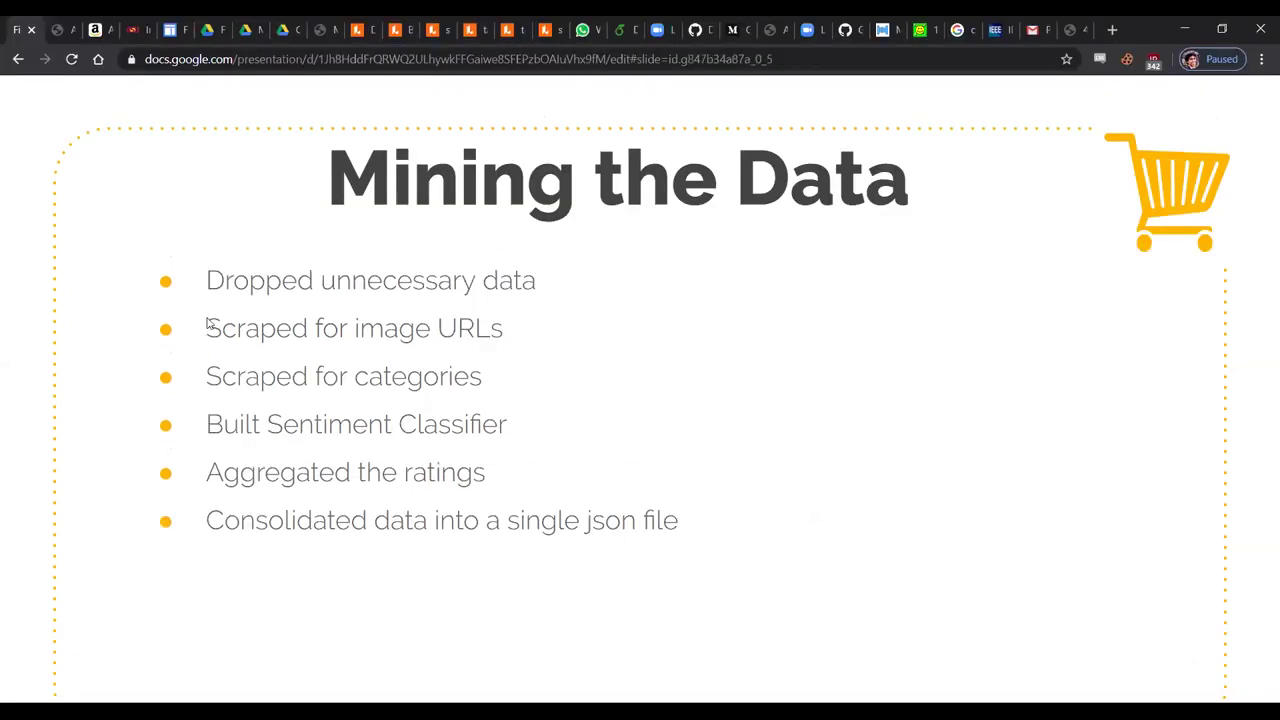
Step: Switch from the Mining the Data slide to the Amazon Fashion Reviews site's tab
{"action": "left_click", "coordinate": [60, 34]}
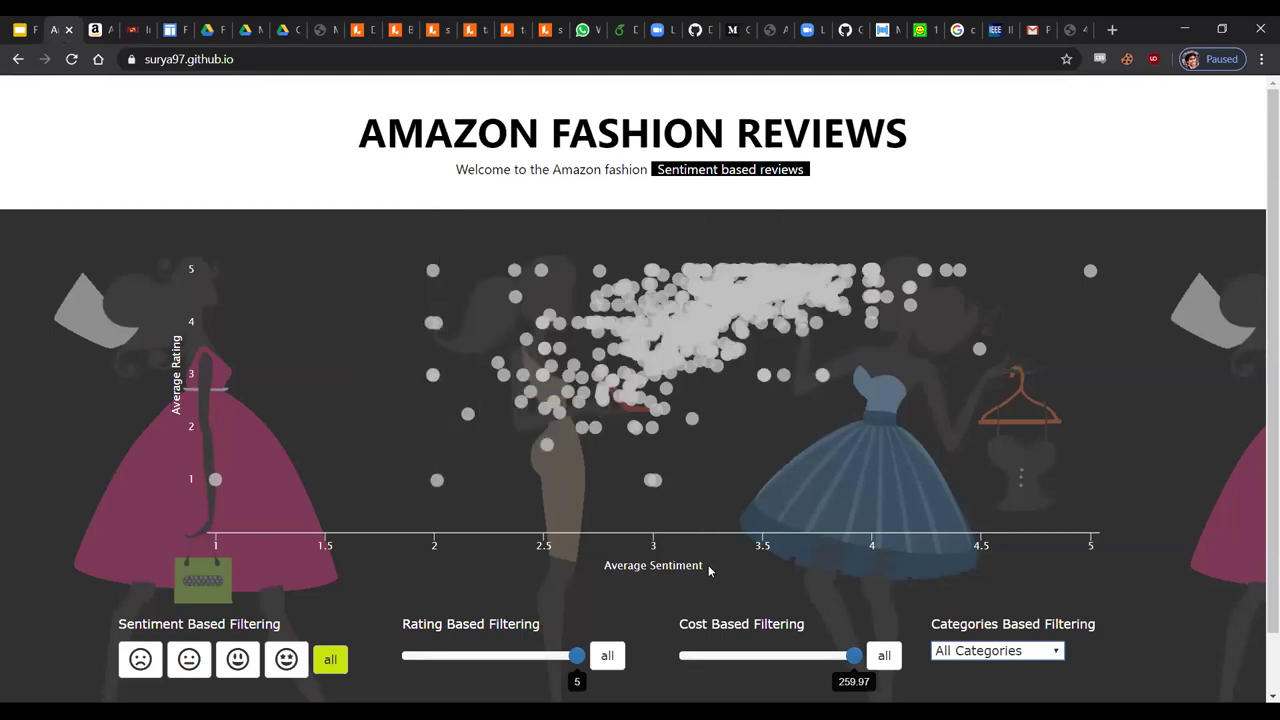
{"action": "scroll", "coordinate": [668, 555], "scroll_direction": "down", "scroll_amount": 1}
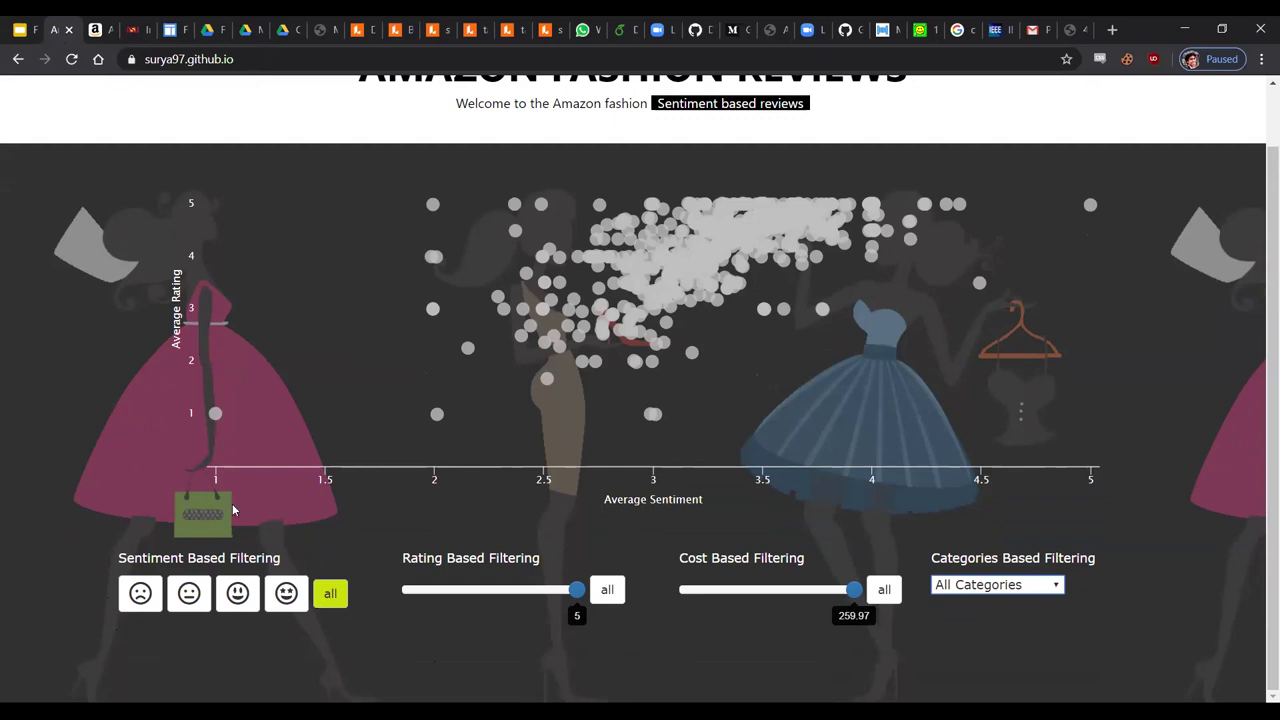
{"action": "left_click", "coordinate": [138, 594]}
{"action": "left_click", "coordinate": [1017, 591]}
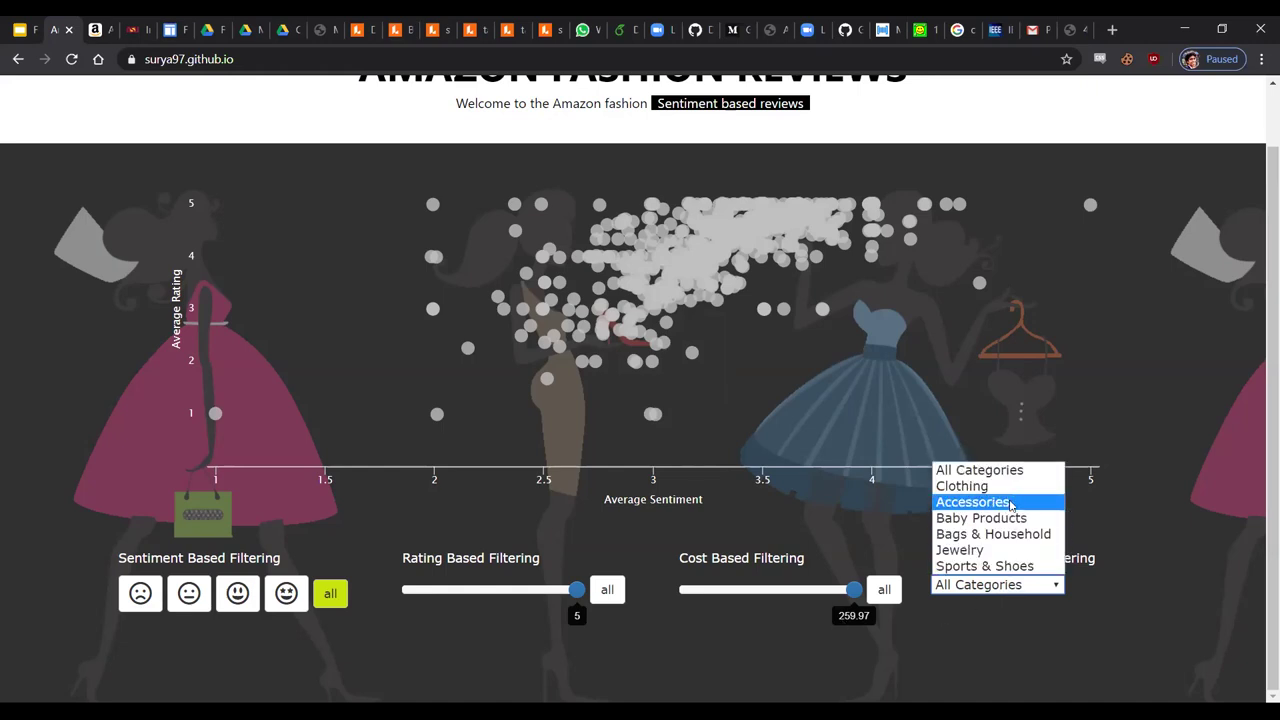
{"action": "left_click", "coordinate": [985, 621]}
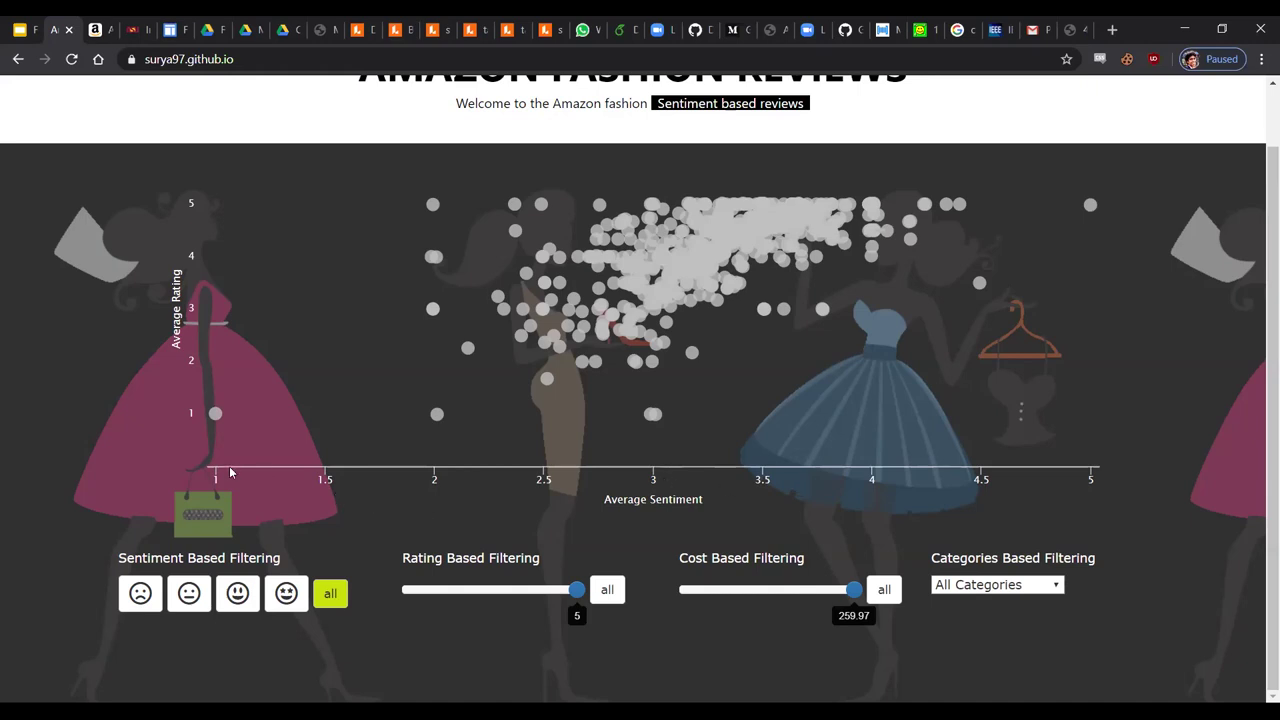
Step: Show positive sentiment only, then all, cap rating at 3.5, cost near $27, then back to 250
{"action": "mouse_move", "coordinate": [215, 413]}
{"action": "left_click", "coordinate": [240, 595]}
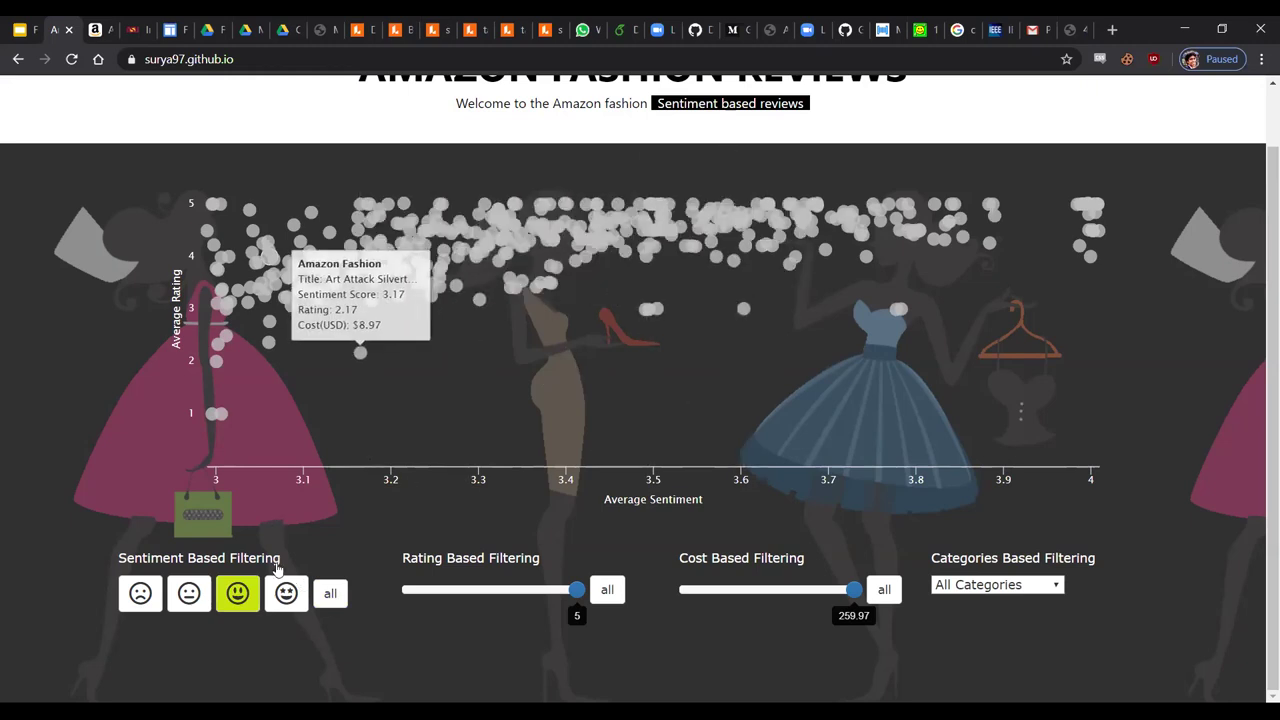
{"action": "left_click", "coordinate": [330, 593]}
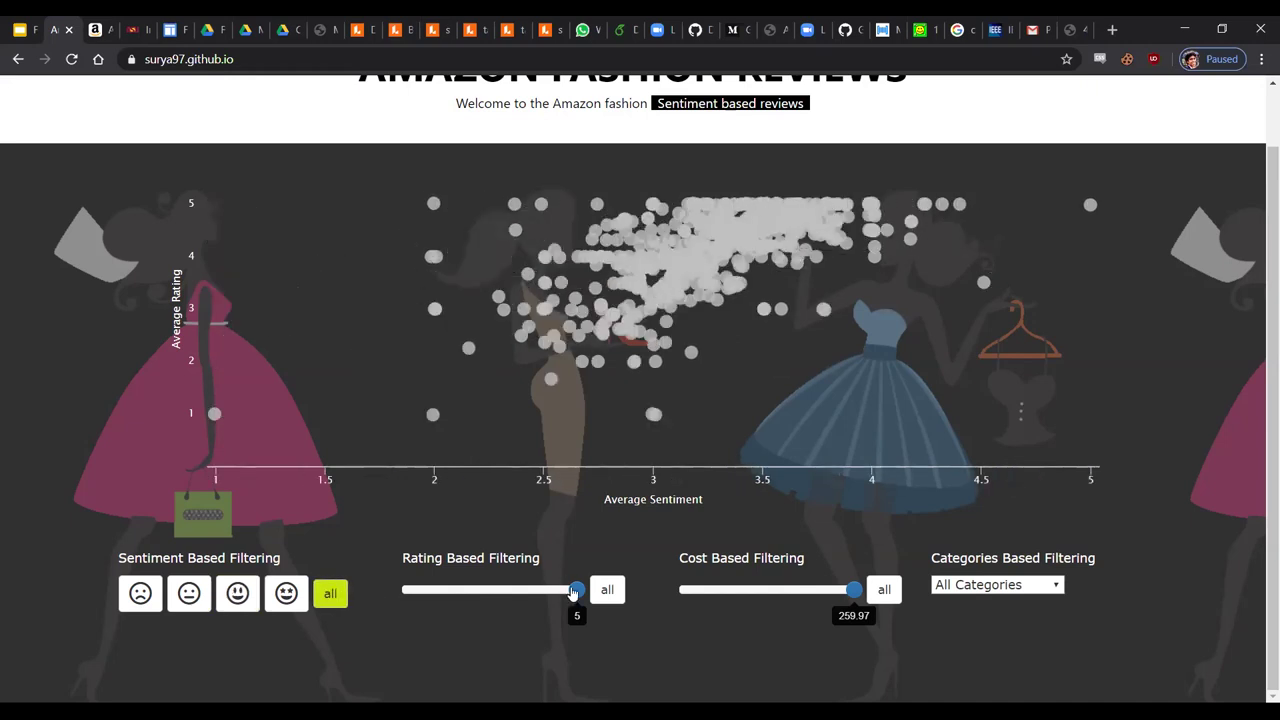
{"action": "mouse_move", "coordinate": [575, 590]}
{"action": "left_mouse_down"}
{"action": "mouse_move", "coordinate": [489, 593]}
{"action": "mouse_move", "coordinate": [577, 592]}
{"action": "left_mouse_up"}
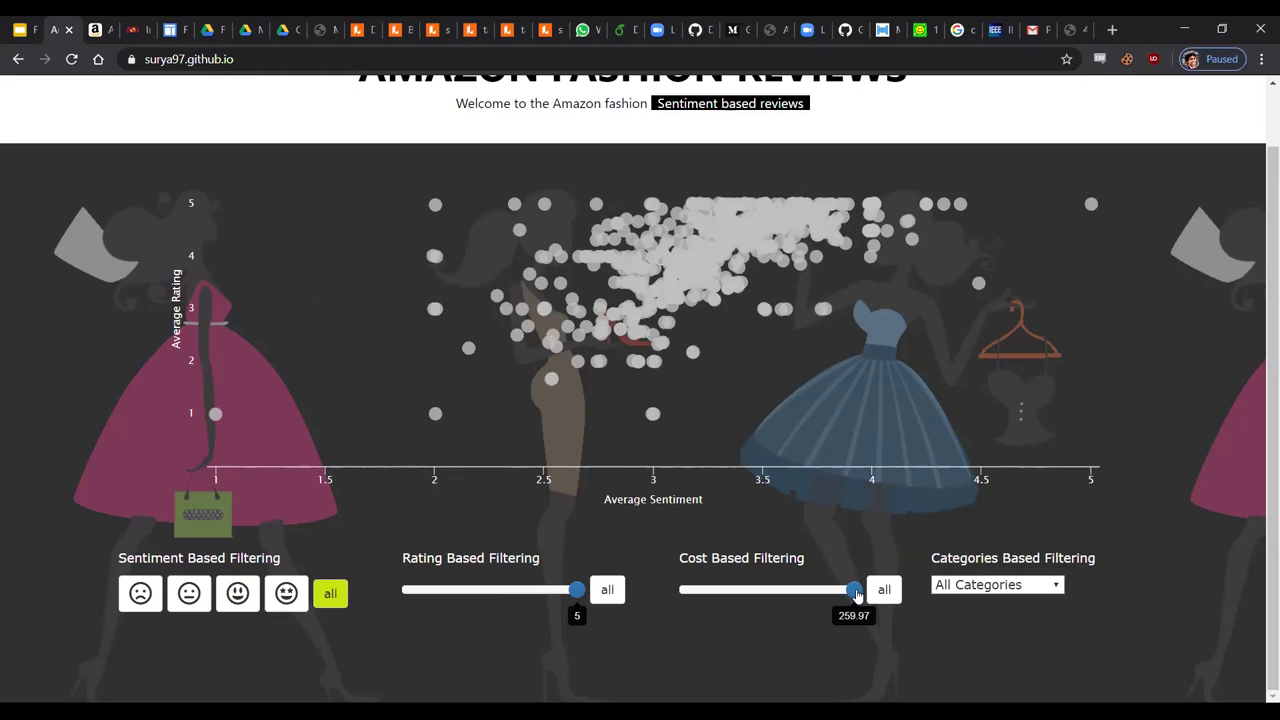
{"action": "left_click_drag", "start_coordinate": [857, 596], "coordinate": [693, 605]}
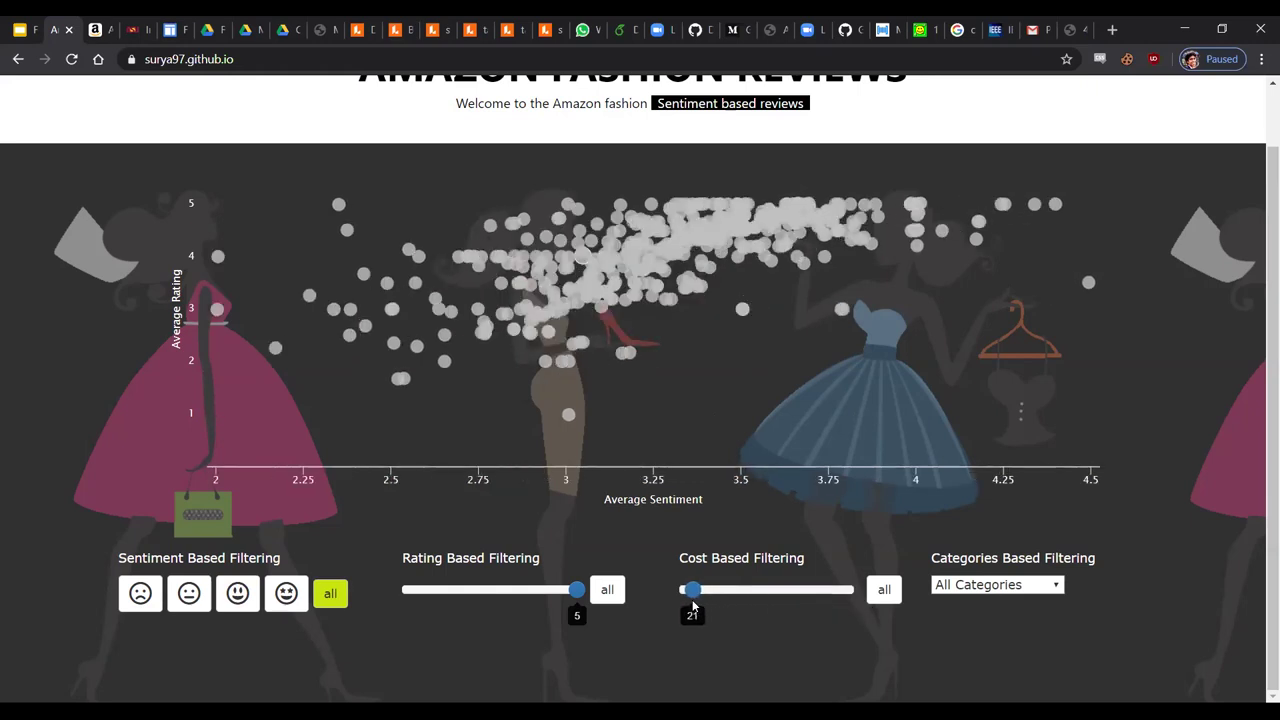
{"action": "left_click_drag", "start_coordinate": [691, 603], "coordinate": [854, 596]}
Step: Filter the plot to Jewelry and cap the rating at 2.5, then at 3.5
{"action": "left_click", "coordinate": [1002, 586]}
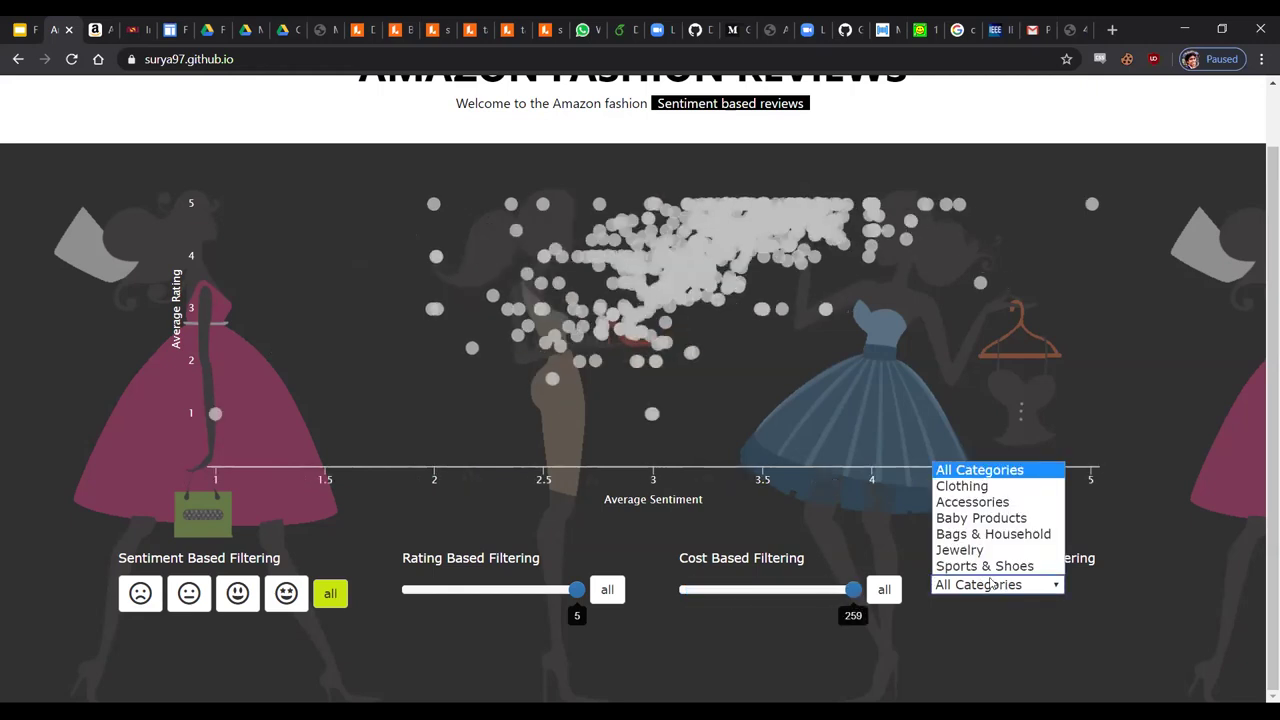
{"action": "left_click", "coordinate": [959, 550]}
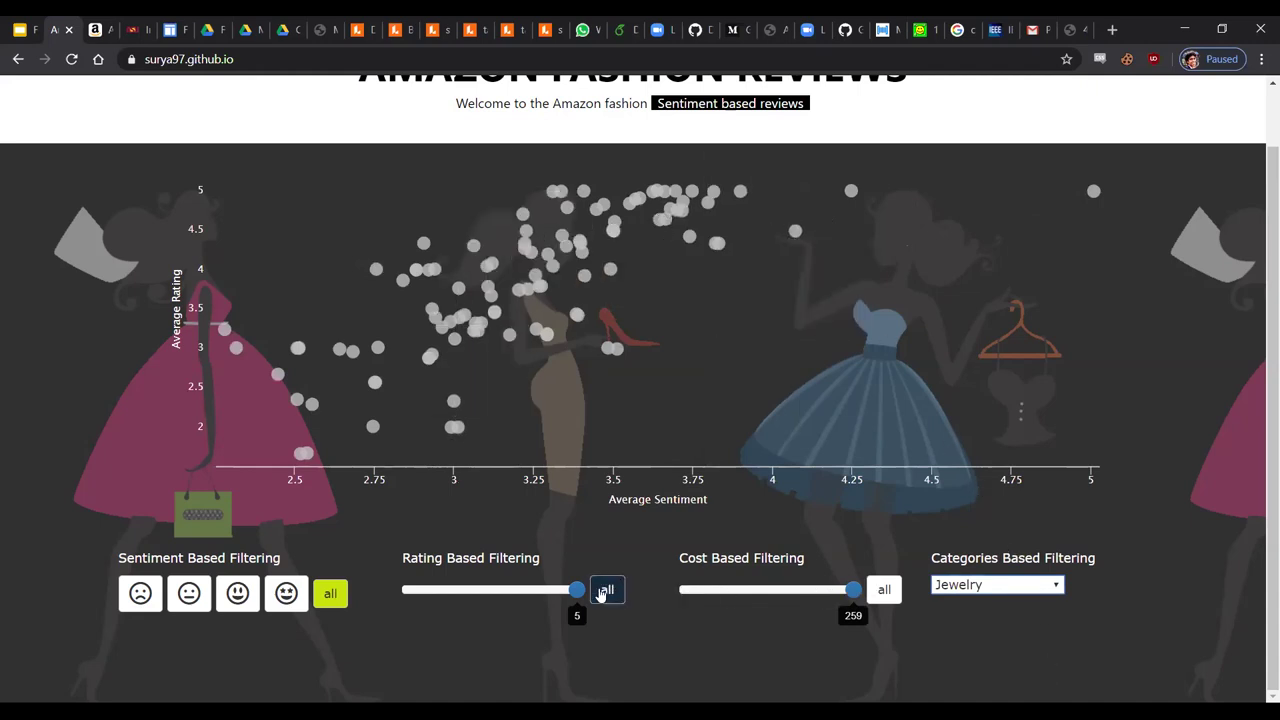
{"action": "left_click_drag", "start_coordinate": [577, 590], "coordinate": [467, 590]}
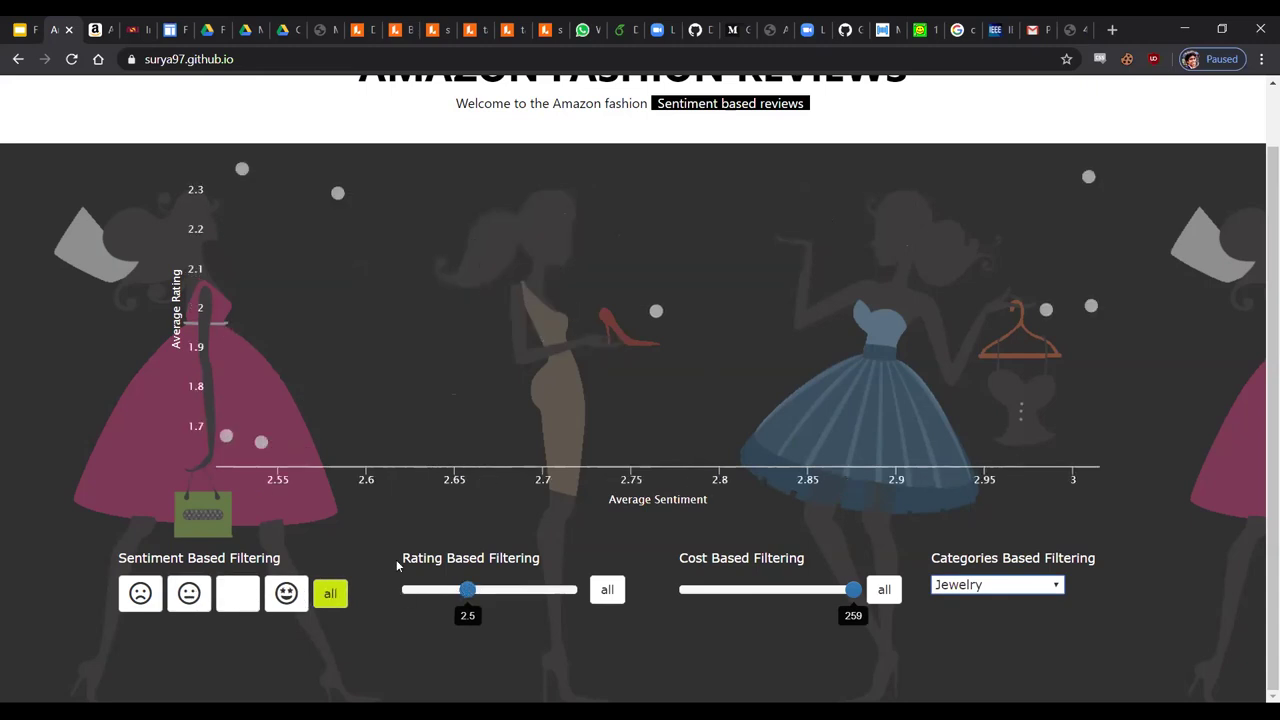
{"action": "left_click_drag", "start_coordinate": [467, 591], "coordinate": [521, 596]}
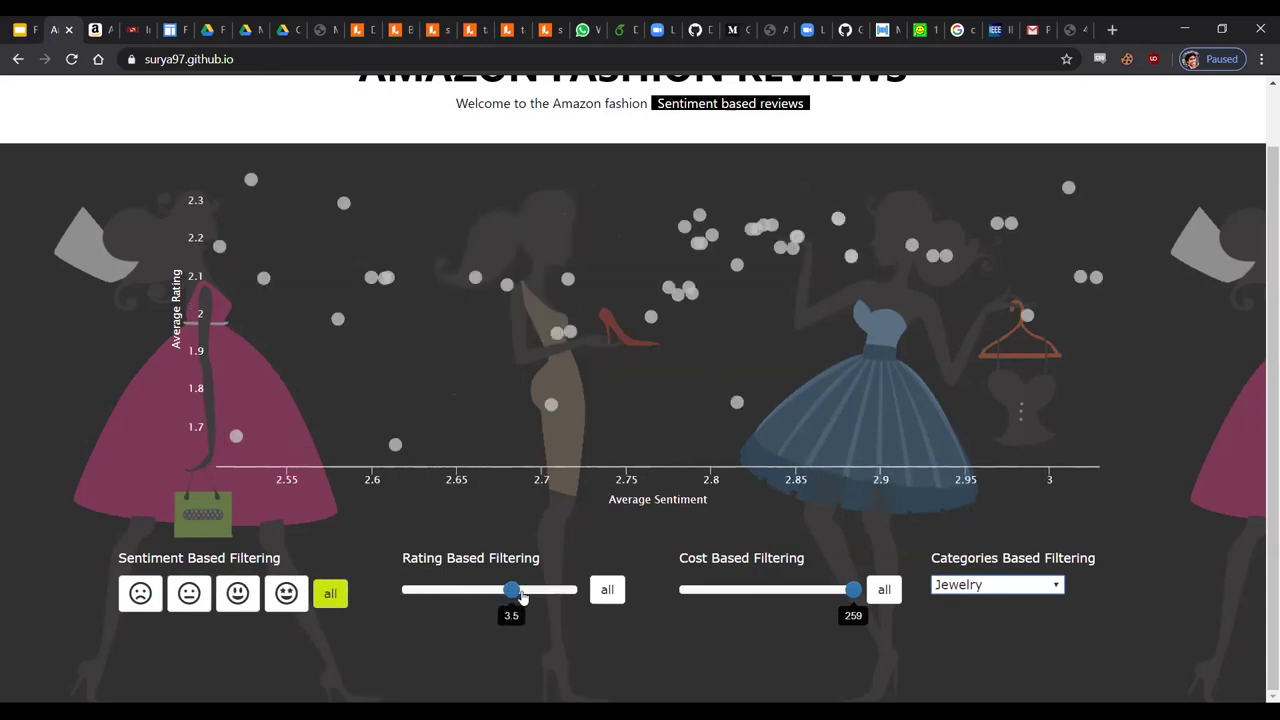
Step: Cap the cost near $23, then restore all ratings, costs and categories
{"action": "left_click", "coordinate": [694, 590]}
{"action": "left_click", "coordinate": [608, 592]}
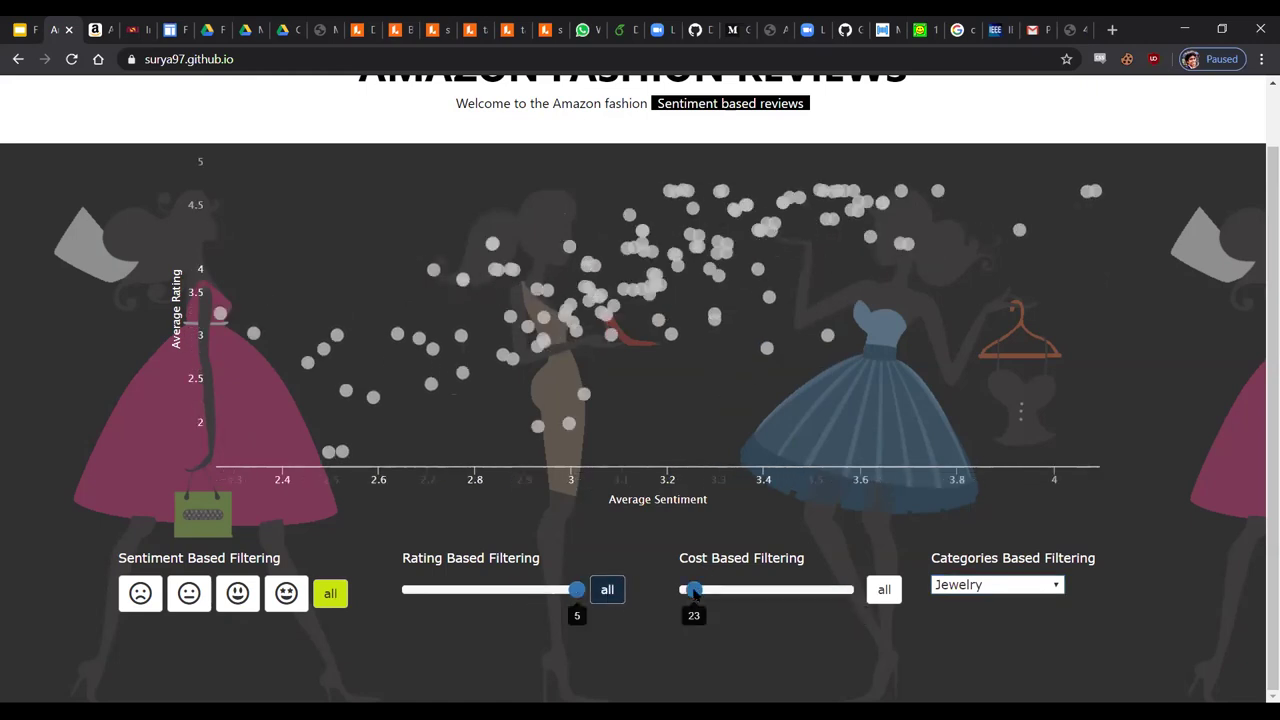
{"action": "left_click", "coordinate": [945, 586]}
{"action": "left_click", "coordinate": [966, 476]}
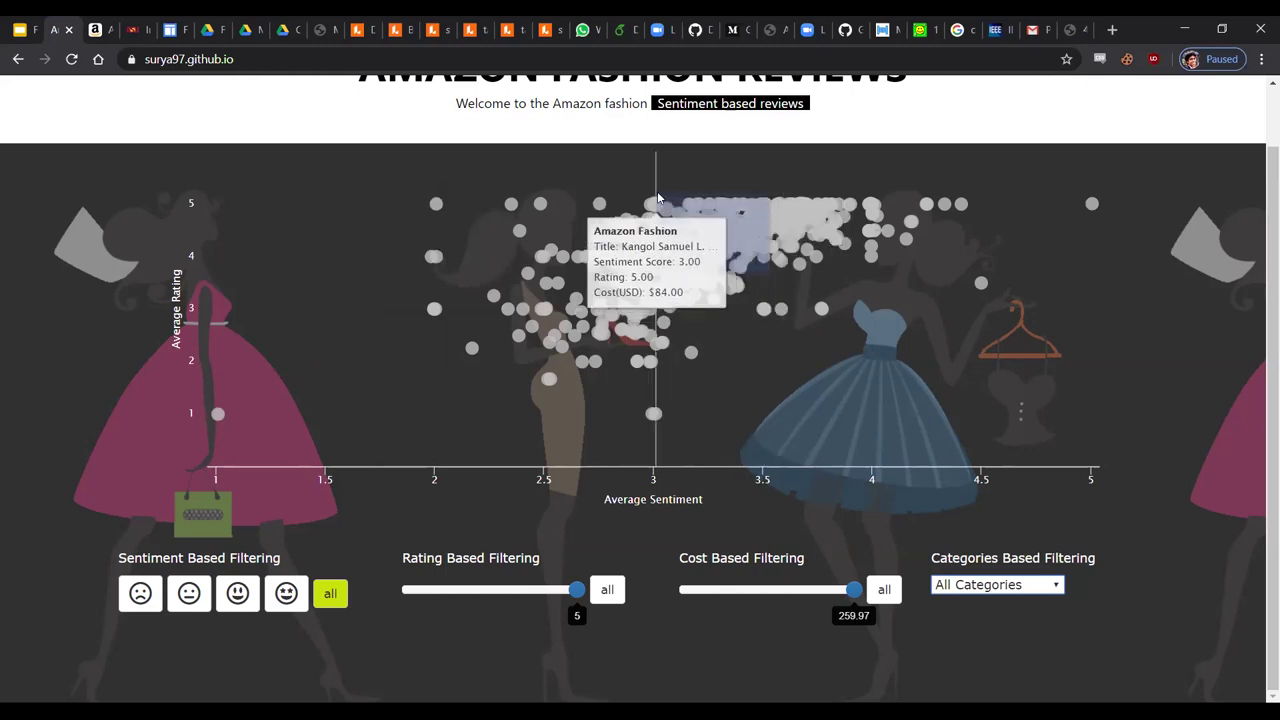
{"action": "left_click_drag", "start_coordinate": [657, 195], "coordinate": [657, 195]}
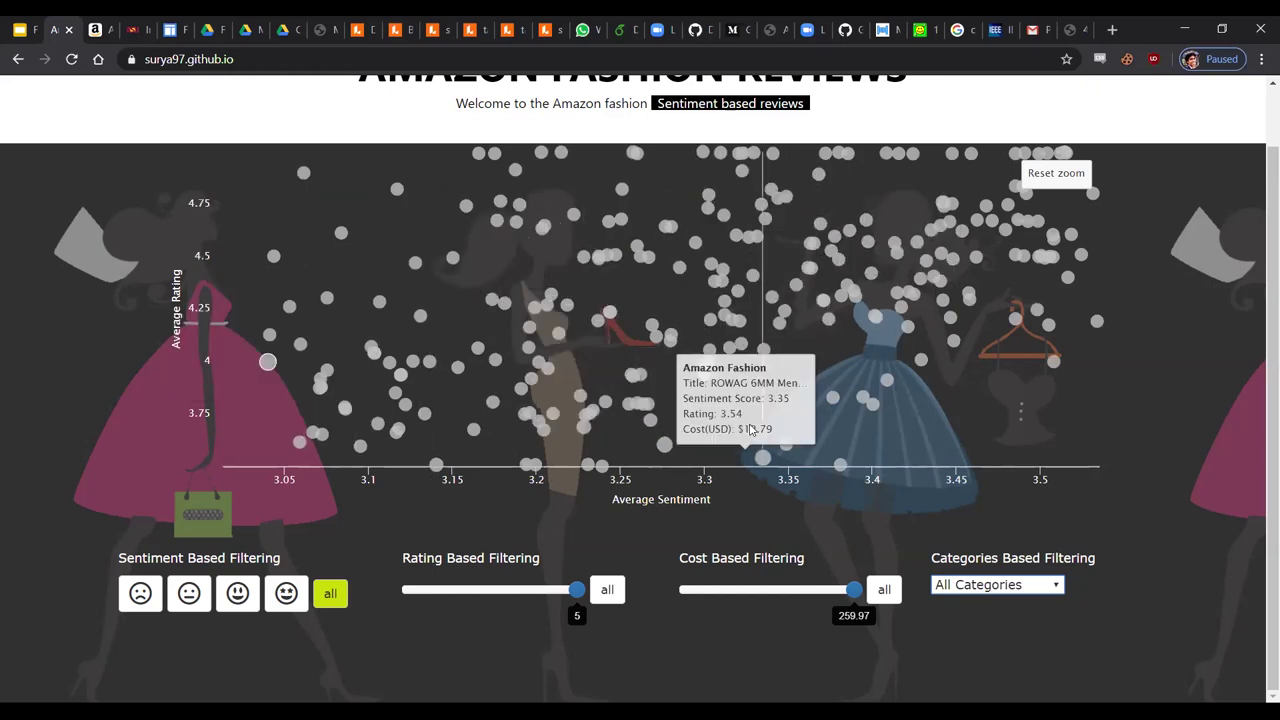
{"action": "mouse_move", "coordinate": [791, 382]}
{"action": "left_mouse_down"}
{"action": "mouse_move", "coordinate": [586, 290]}
{"action": "mouse_move", "coordinate": [565, 257]}
{"action": "left_mouse_up"}
{"action": "left_click_drag", "start_coordinate": [686, 377], "coordinate": [490, 320]}
{"action": "left_click", "coordinate": [1076, 175]}
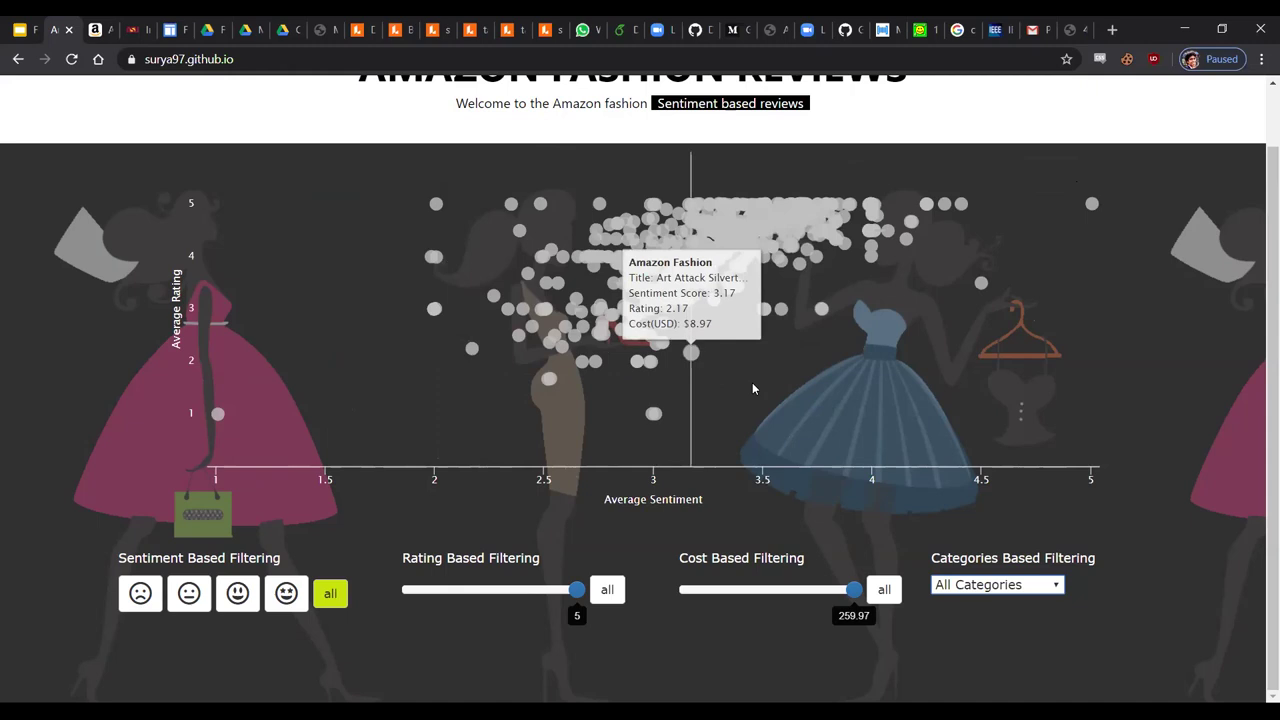
Step: Open the $8.97 Yorkie pendant necklace's details and highlight its title and price
{"action": "left_click", "coordinate": [693, 357]}
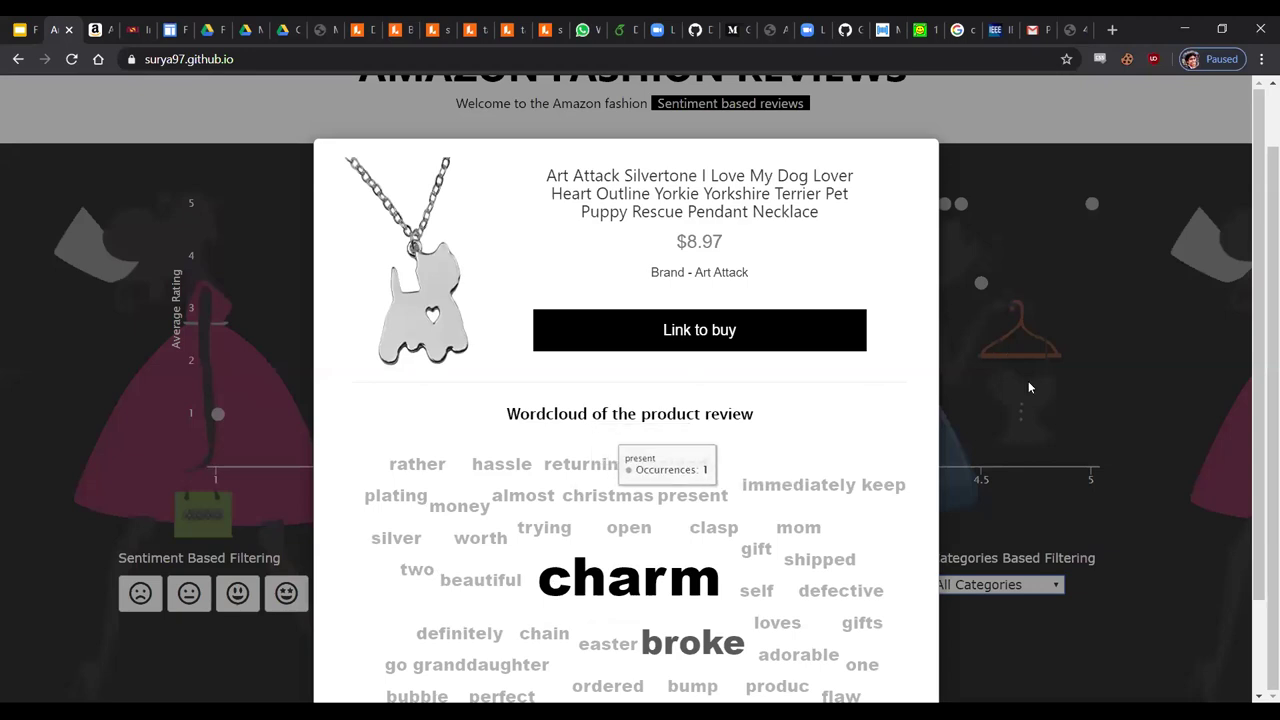
{"action": "scroll", "coordinate": [1028, 381], "scroll_direction": "down", "scroll_amount": 1}
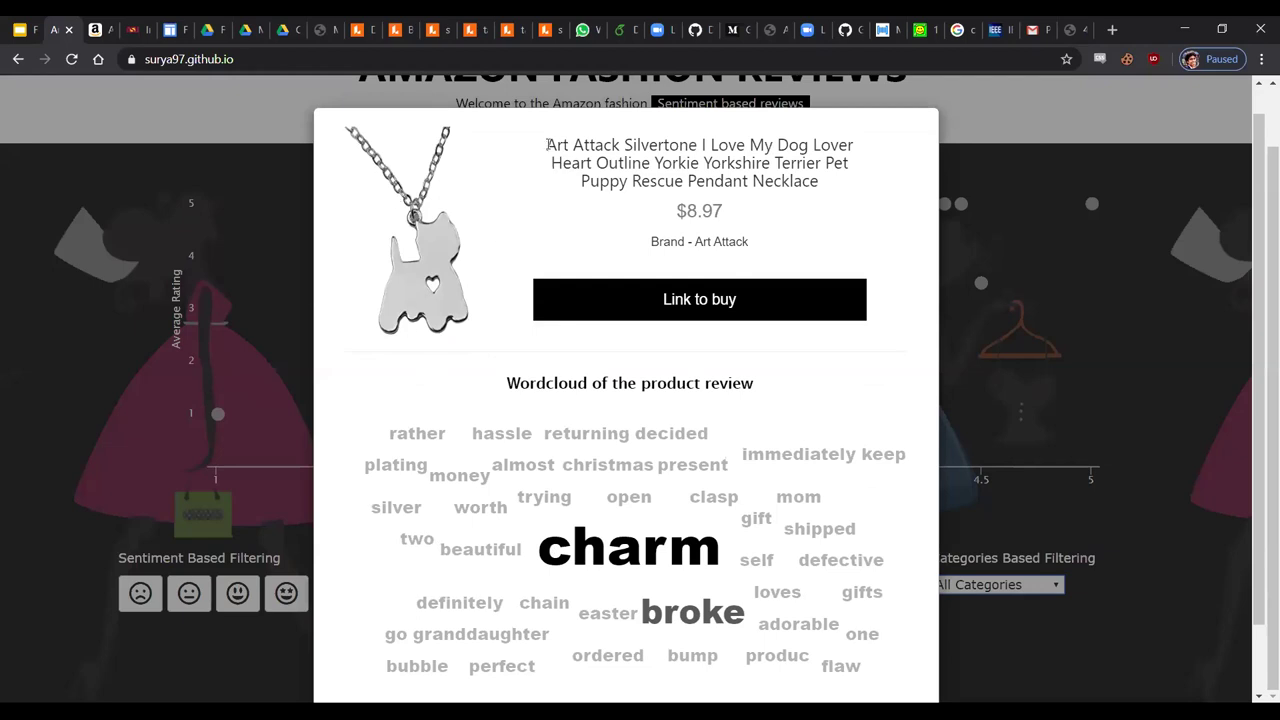
{"action": "left_click_drag", "start_coordinate": [548, 146], "coordinate": [822, 178]}
{"action": "left_click", "coordinate": [775, 193]}
{"action": "double_click", "coordinate": [718, 210]}
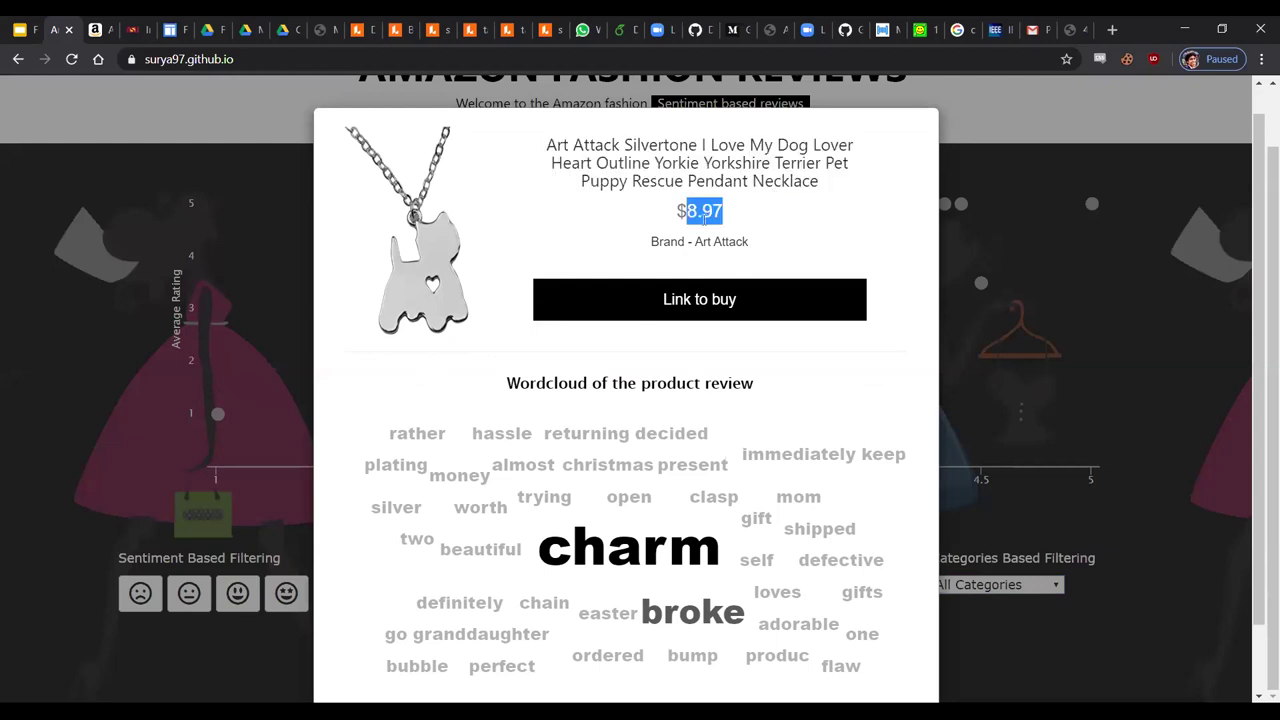
{"action": "left_click", "coordinate": [757, 240]}
Step: Scroll through the necklace's review word cloud, dominated by 'charm' and 'broke'
{"action": "scroll", "coordinate": [691, 277], "scroll_direction": "down", "scroll_amount": 2}
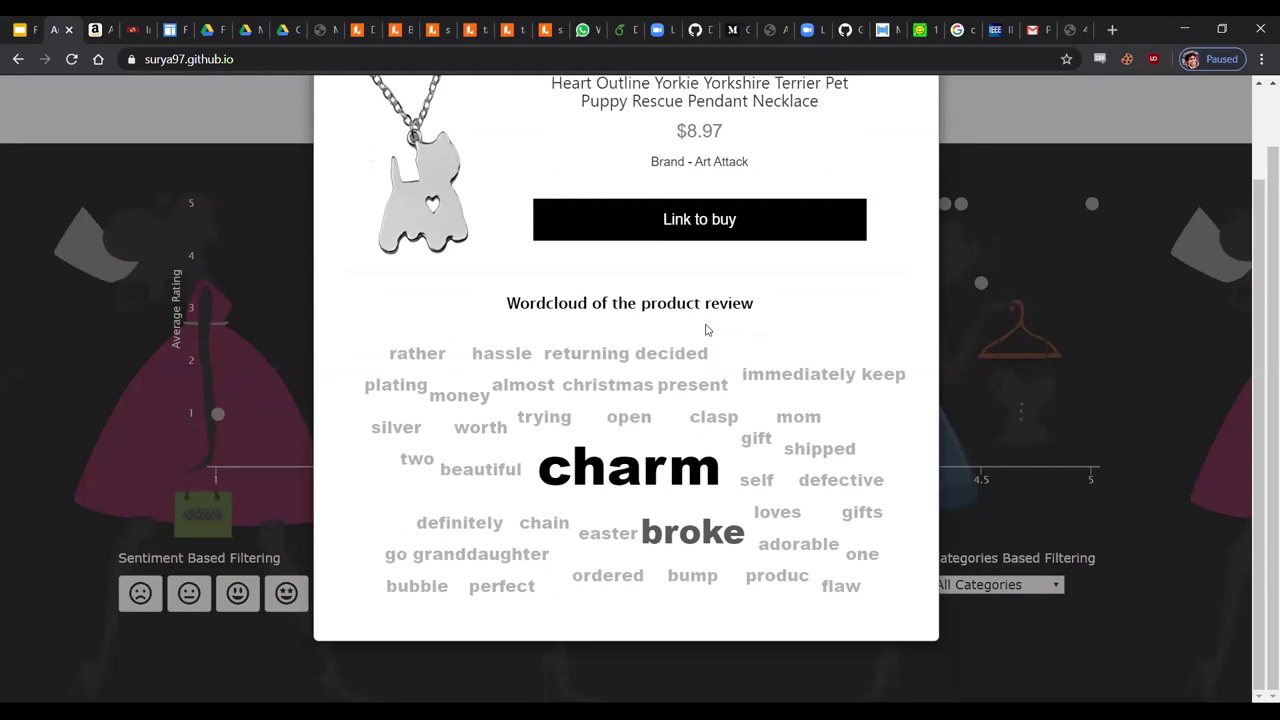
{"action": "mouse_move", "coordinate": [532, 374]}
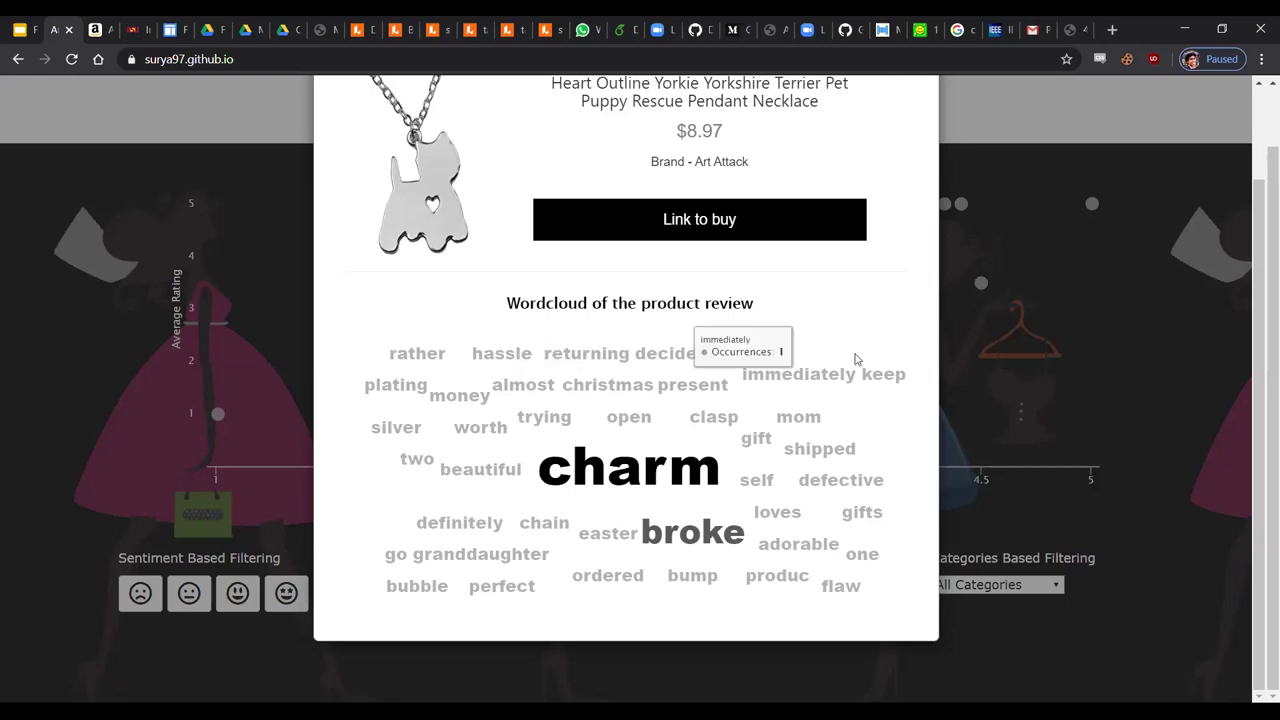
{"action": "scroll", "coordinate": [855, 358], "scroll_direction": "up", "scroll_amount": 2}
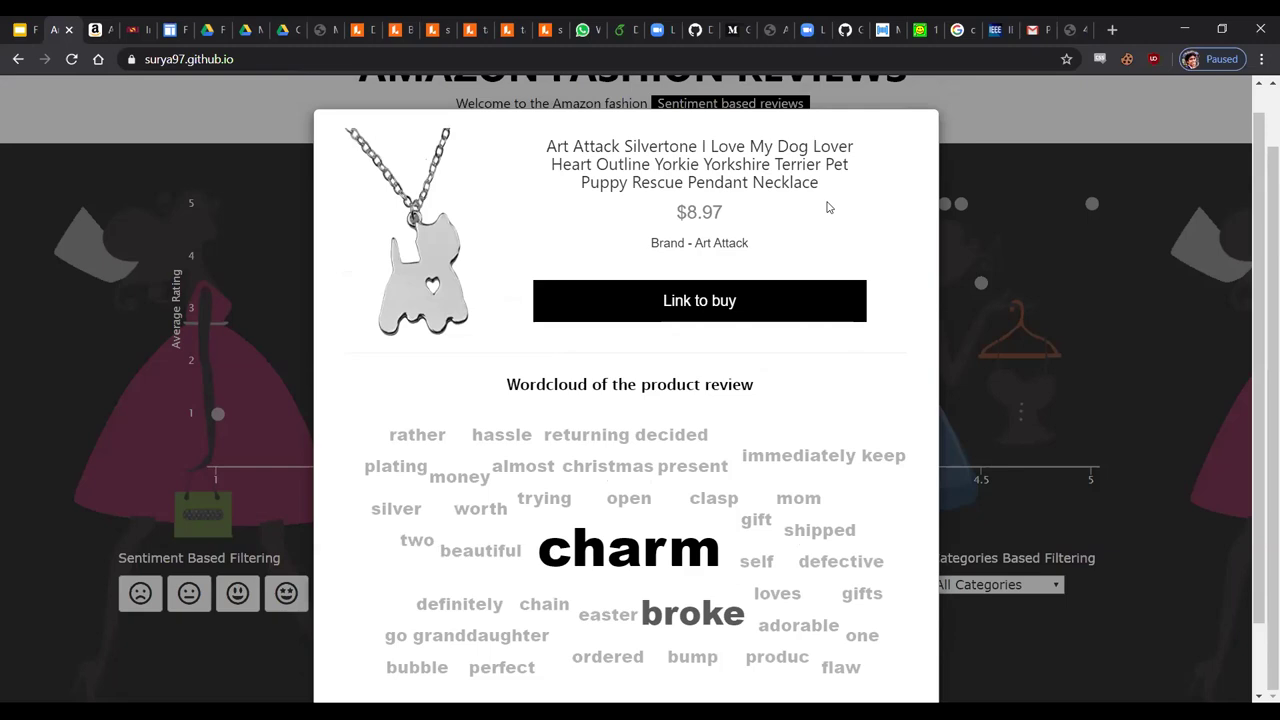
Step: View the necklace's Amazon listing, then return to the reviews plot with details closed
{"action": "left_click", "coordinate": [716, 311]}
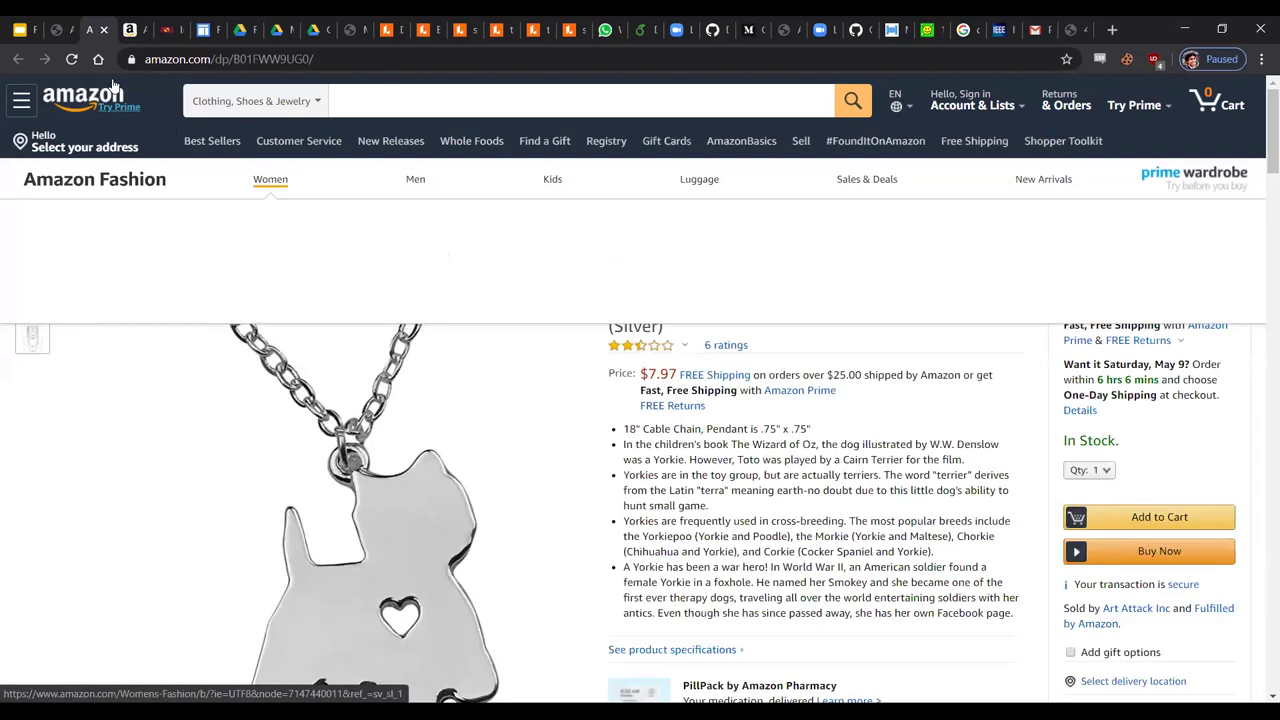
{"action": "left_click", "coordinate": [58, 29]}
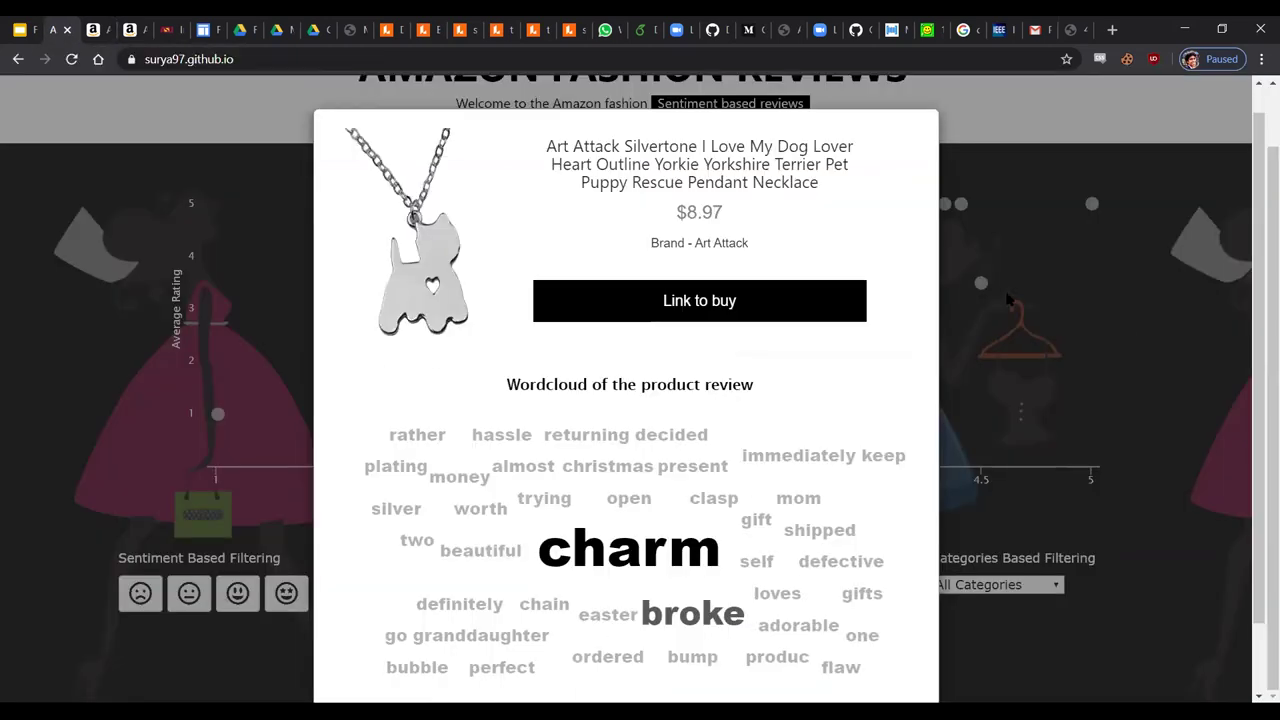
{"action": "left_click", "coordinate": [1126, 330]}
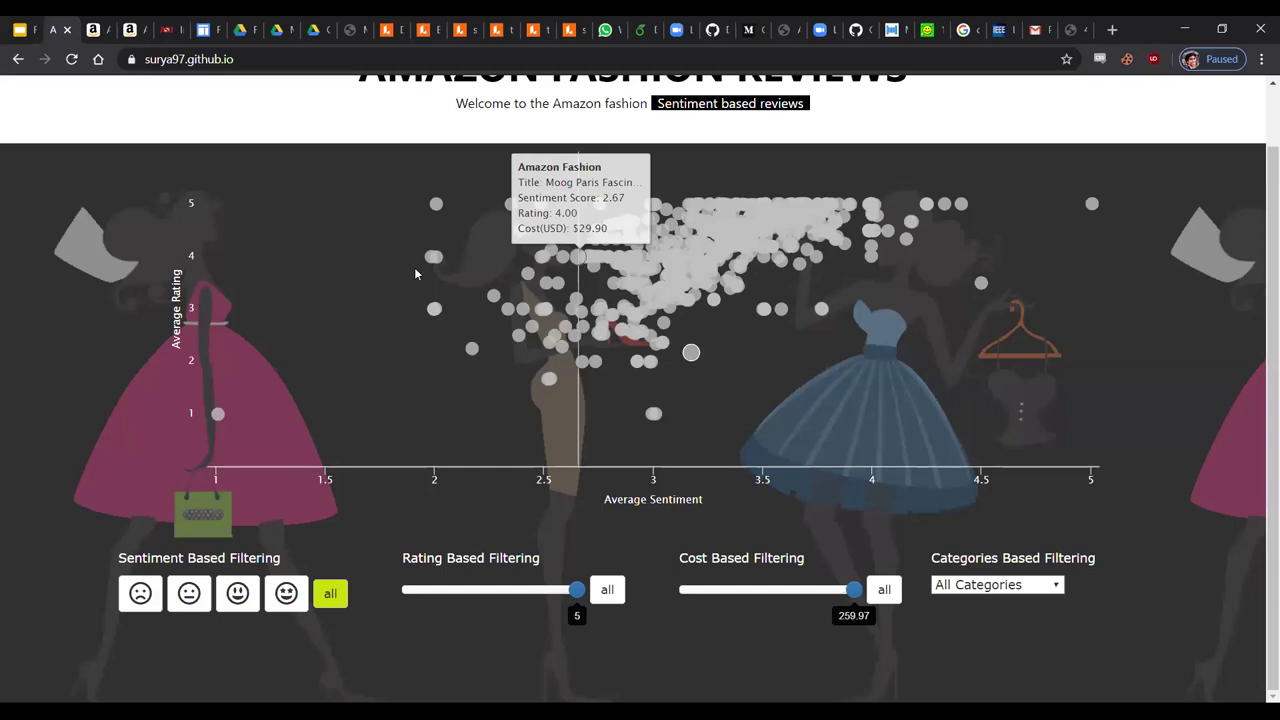